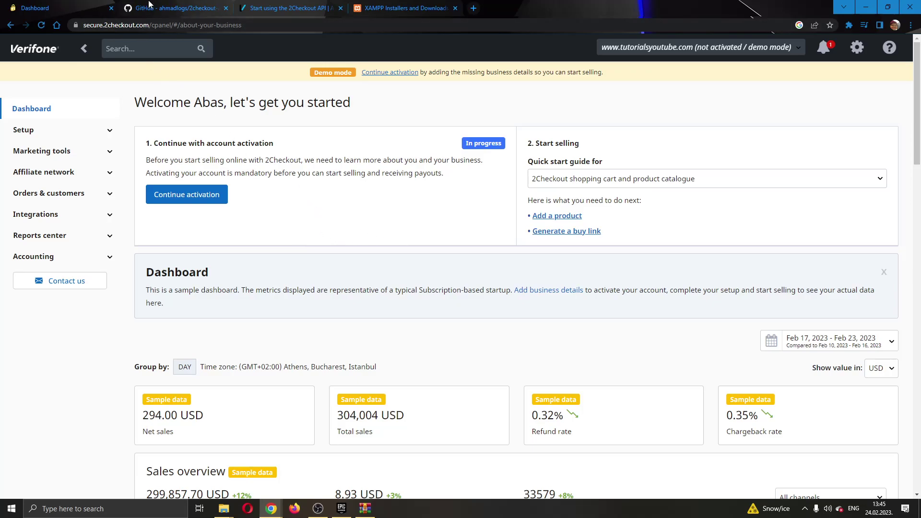
- From the GitHub tab, download the 2checkout-api-integration-php main branch as a ZIP archive
left_click(174, 8)
mouse_move(201, 65)
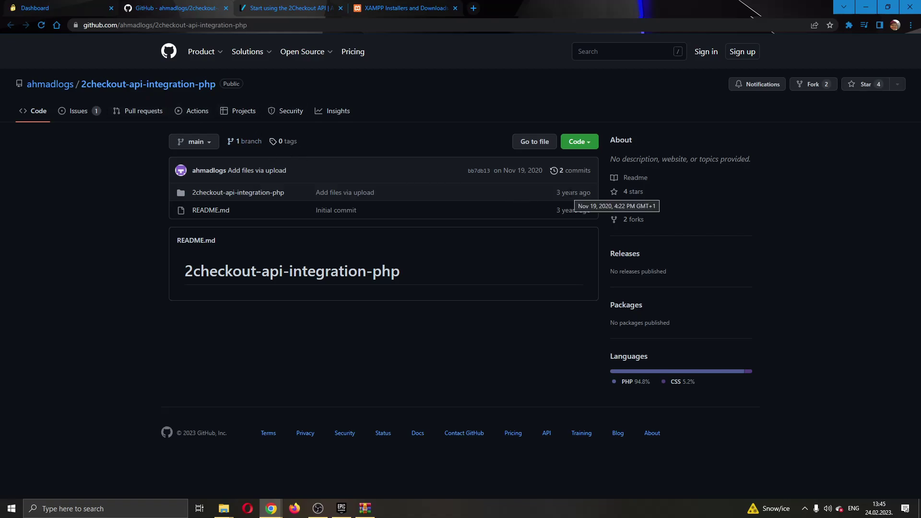
left_click(586, 143)
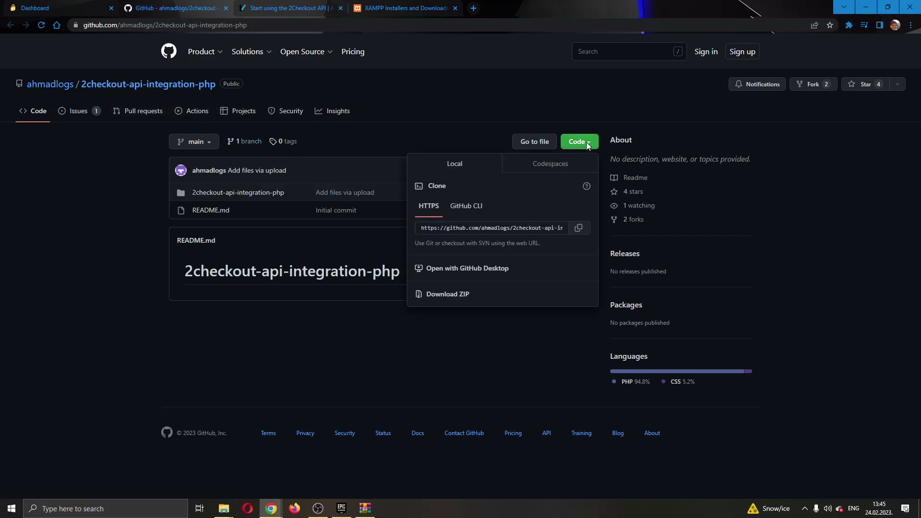
left_click(463, 296)
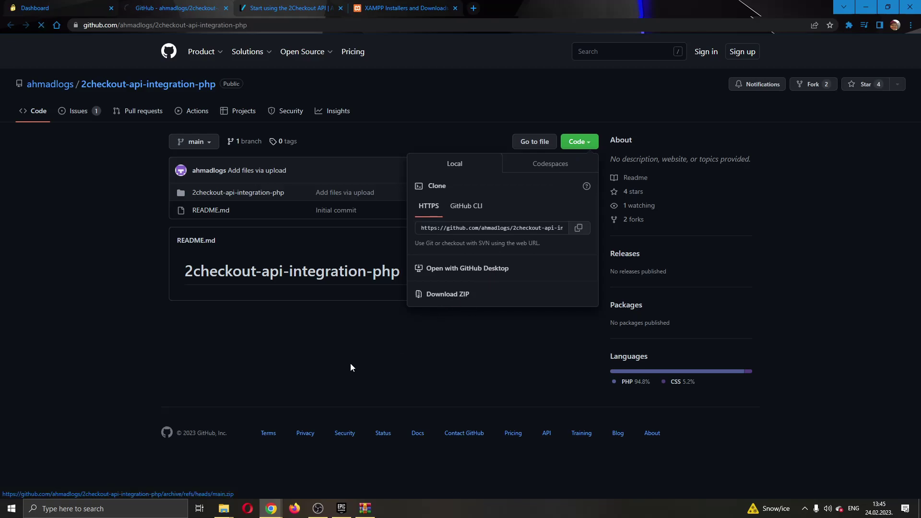
- Review the extracted project folder (css, database, images, include, checkout.php, index.php) and peek inside include
mouse_move(233, 512)
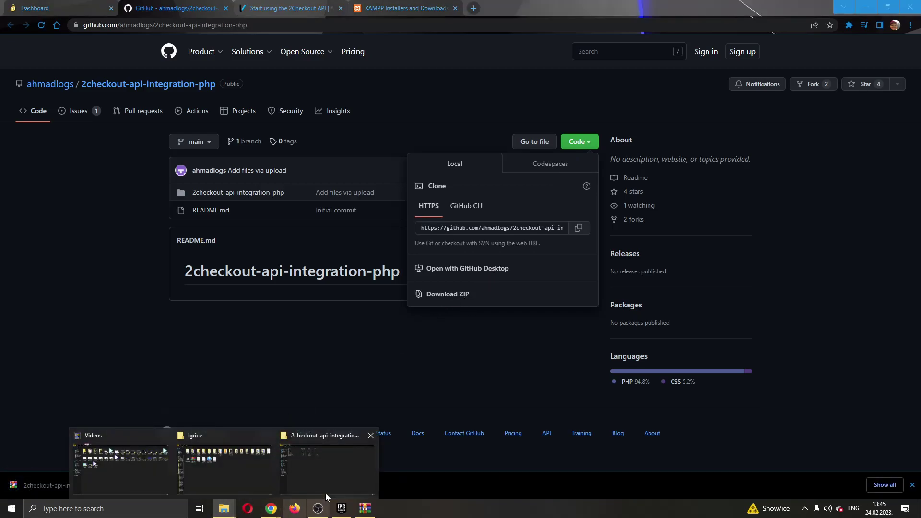
left_click(345, 479)
key("ctrl+a")
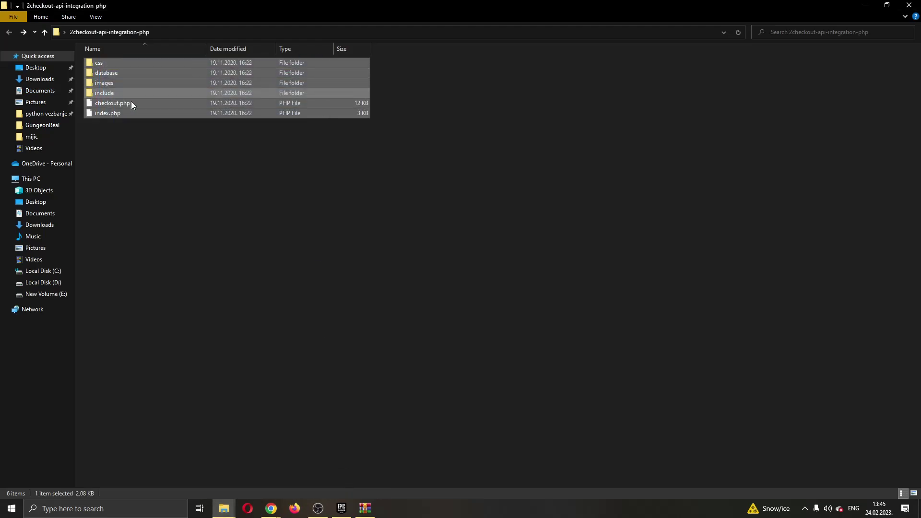
left_click(181, 180)
left_click_drag(260, 232, 171, 148)
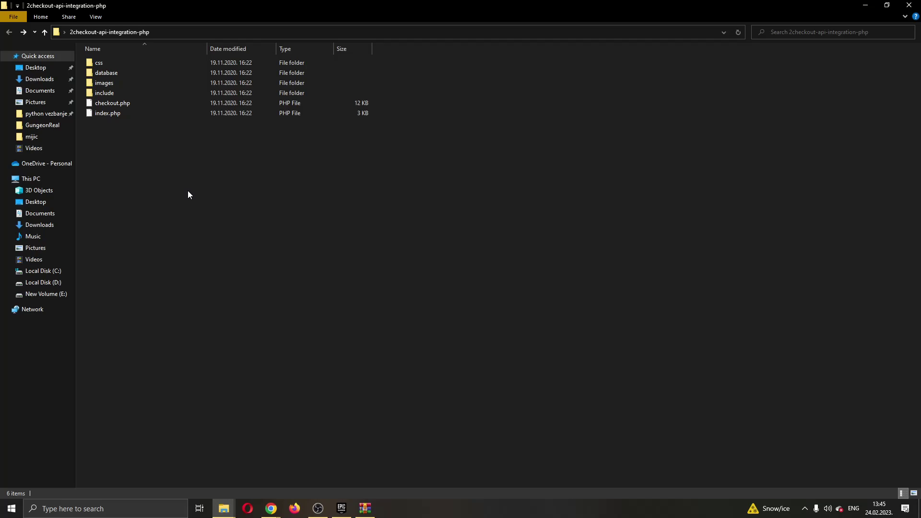
left_click_drag(188, 191, 122, 128)
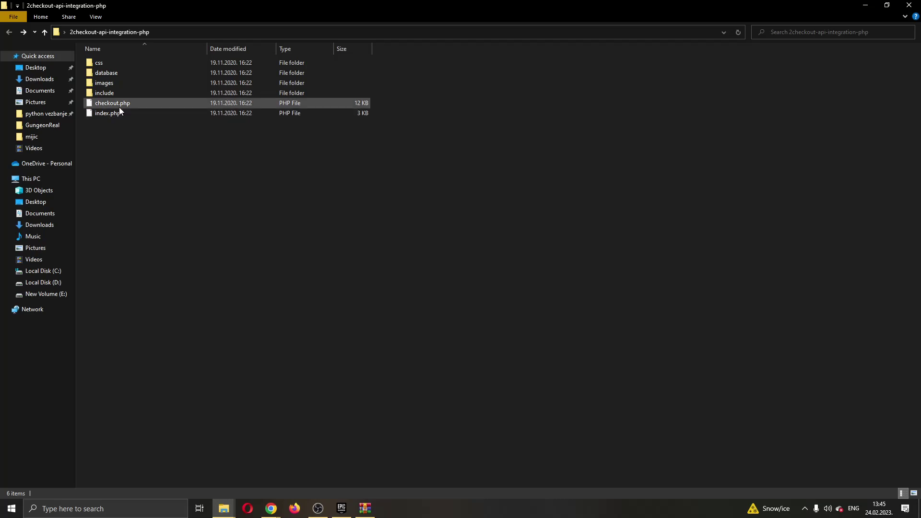
double_click(118, 92)
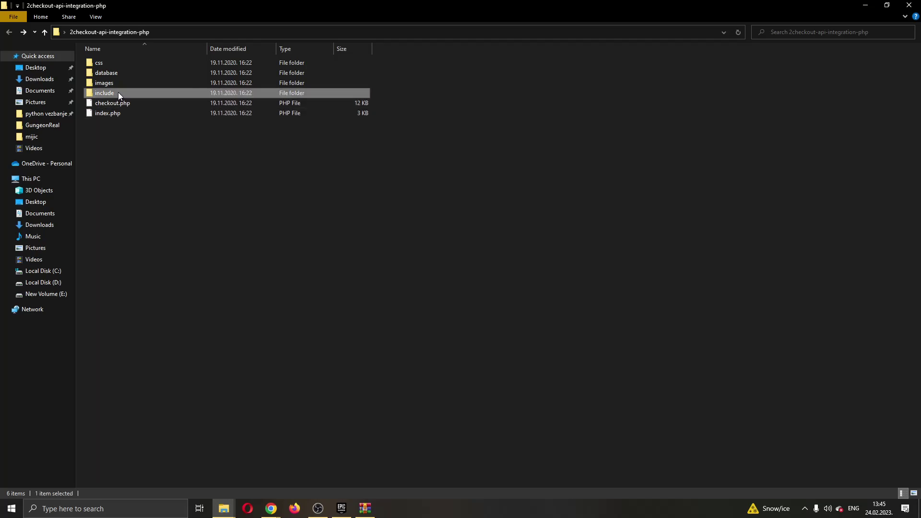
left_click(8, 32)
- Close GitHub's Code dropdown, switch to the 2Checkout dashboard and expand Integrations in the sidebar
mouse_move(269, 512)
left_click(338, 460)
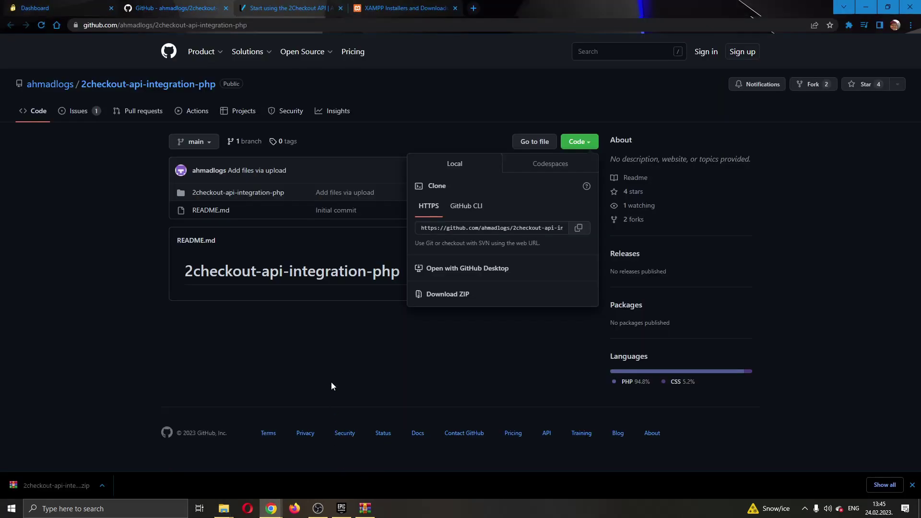
left_click(442, 347)
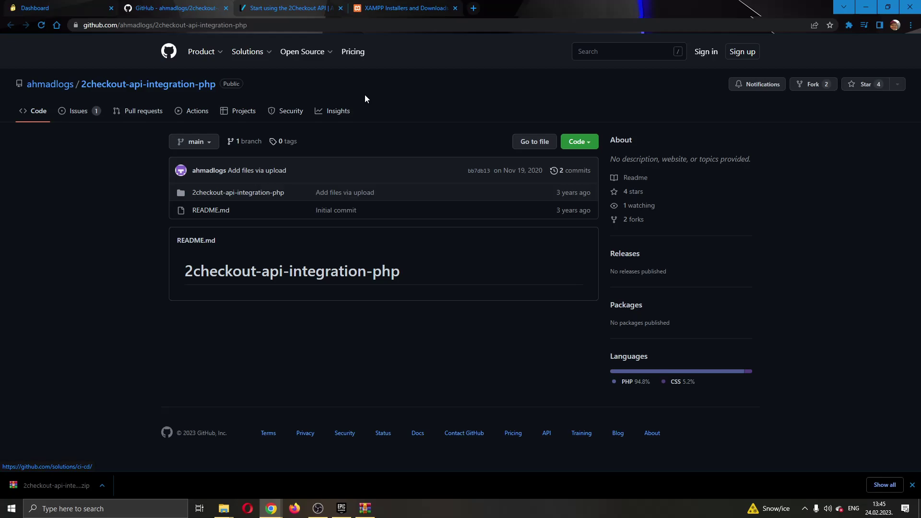
mouse_move(302, 64)
left_click(70, 10)
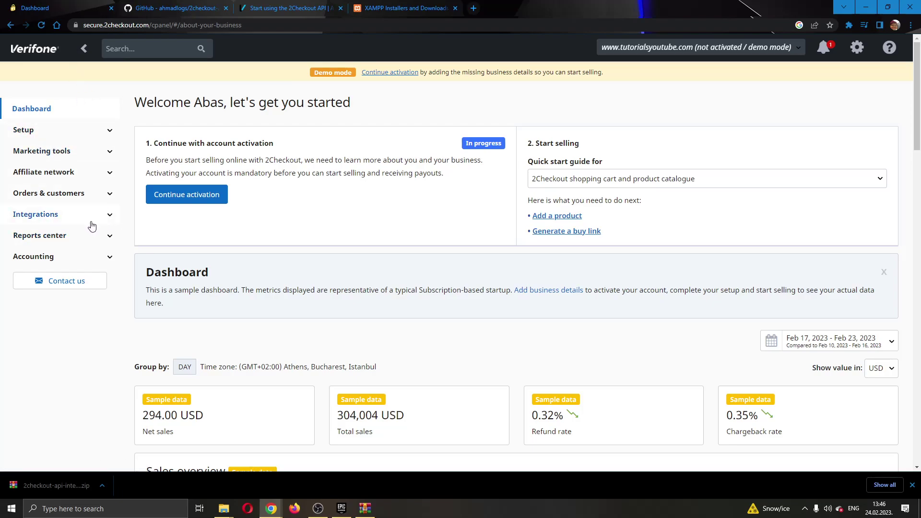
left_click(109, 216)
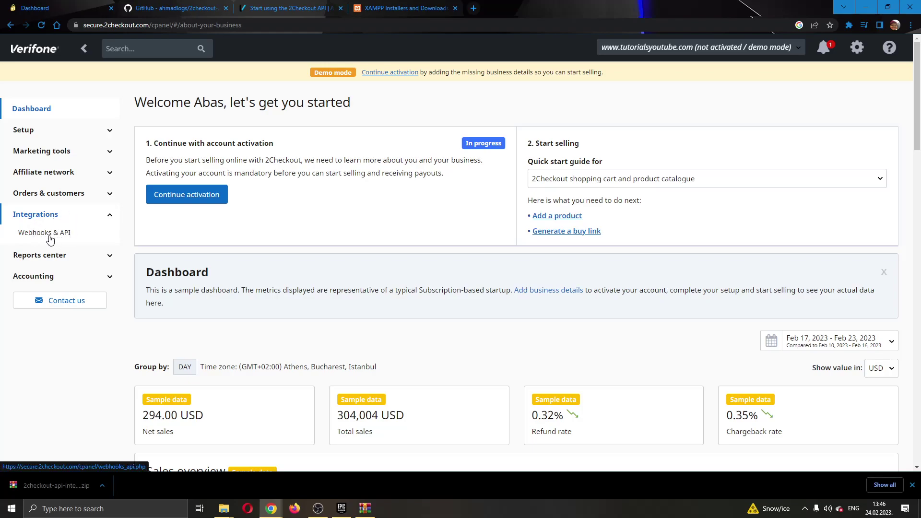
- Open Integrations > Webhooks & API and scroll through the merchant code, secret key and API keys
left_click(62, 233)
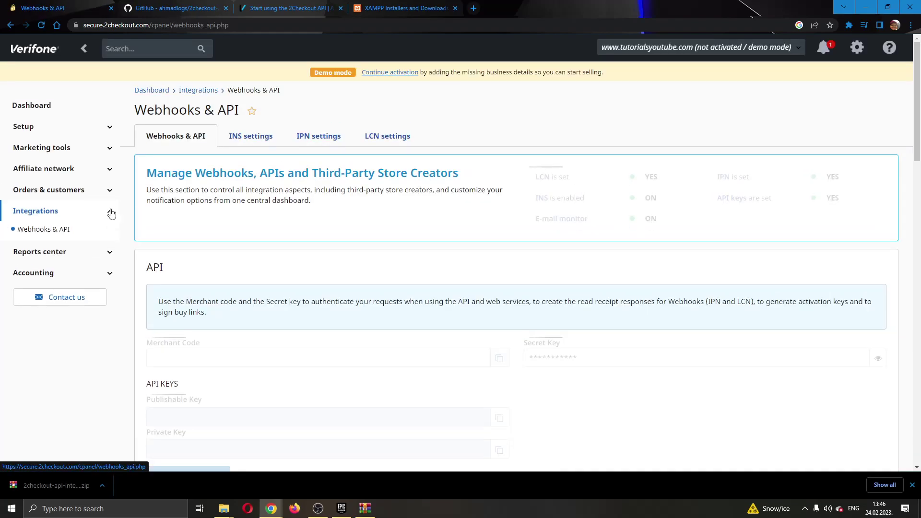
scroll(597, 221, "down", 2)
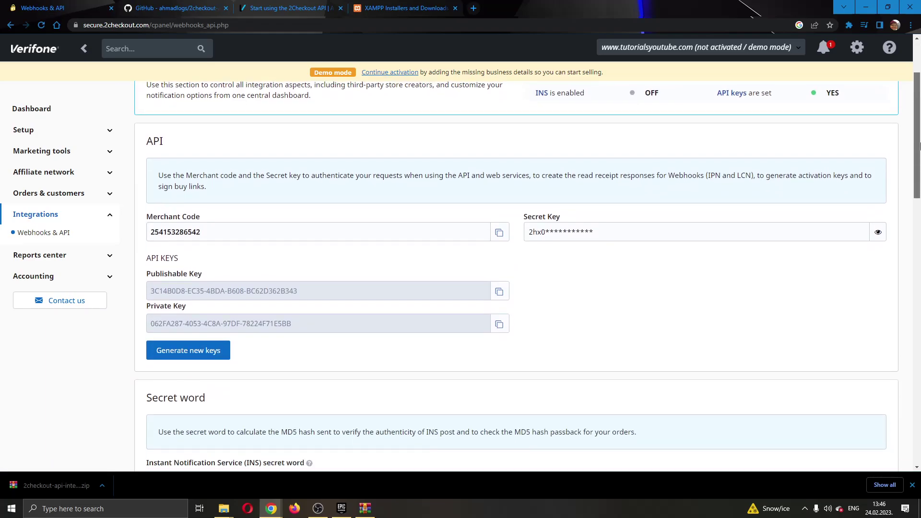
scroll(304, 113, "up", 2)
scroll(773, 104, "down", 3)
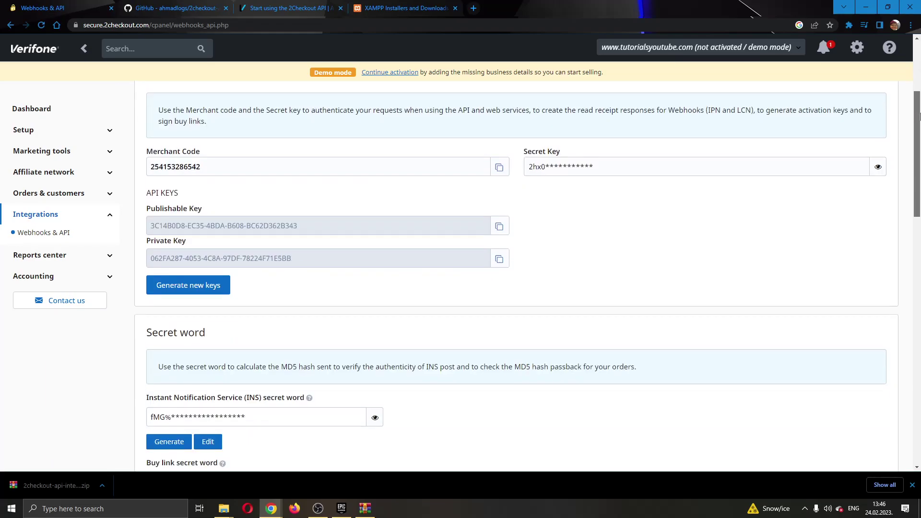
scroll(778, 113, "up", 1)
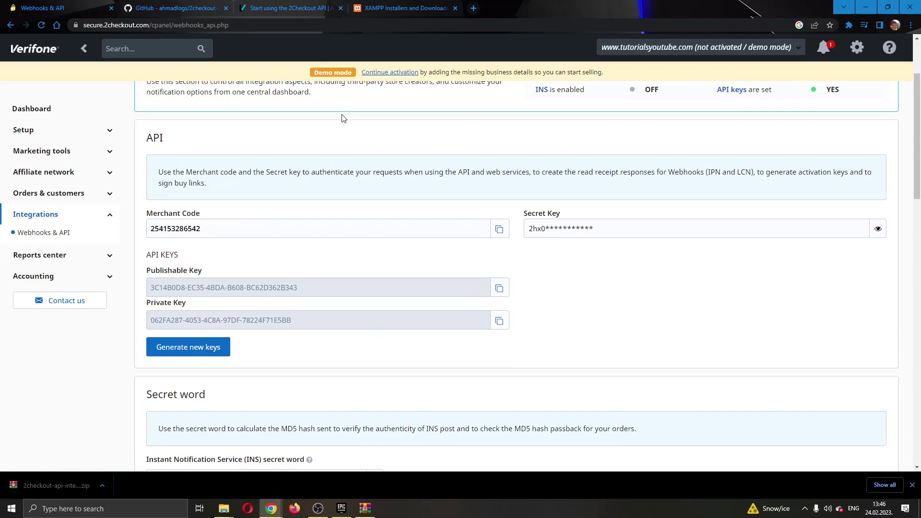
scroll(322, 218, "down", 1)
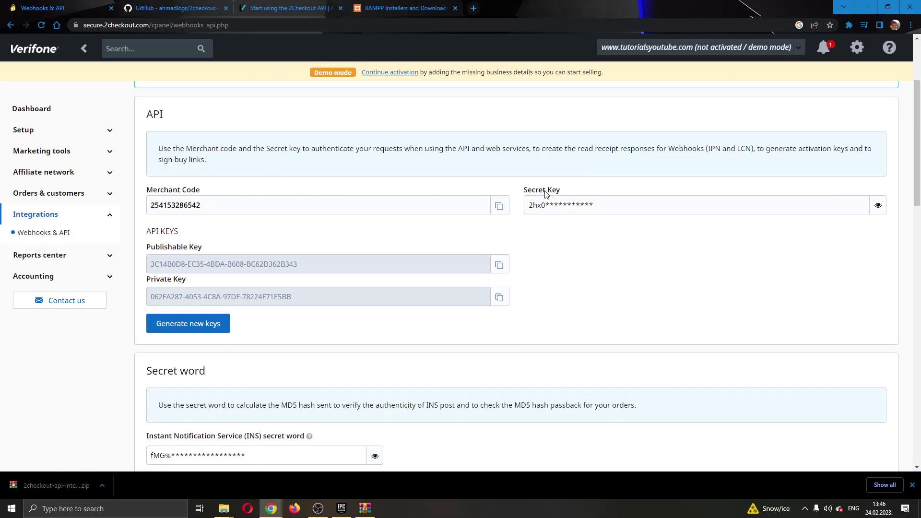
scroll(685, 183, "down", 5)
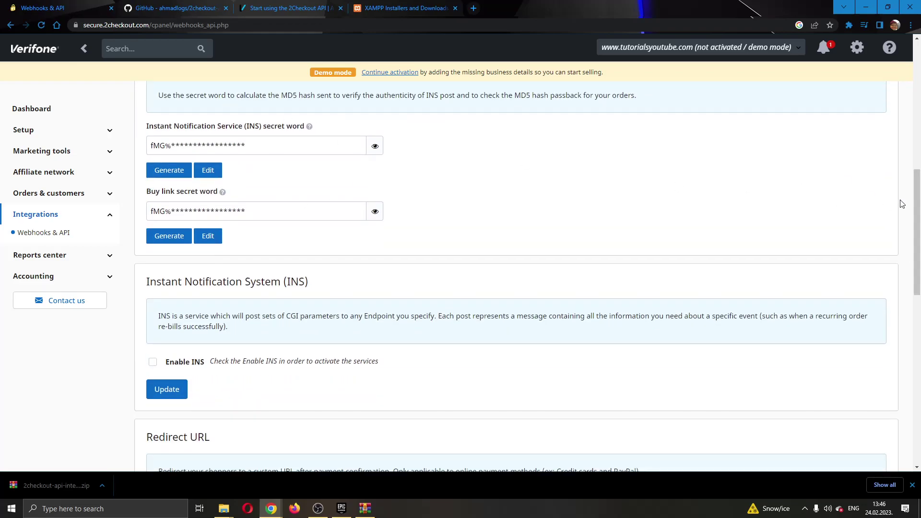
scroll(911, 196, "up", 3)
scroll(426, 220, "up", 6)
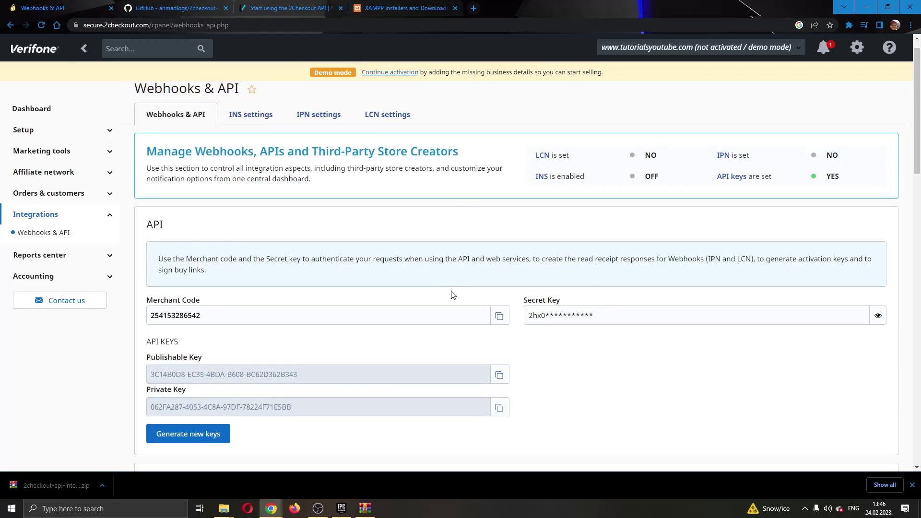
scroll(911, 149, "up", 1)
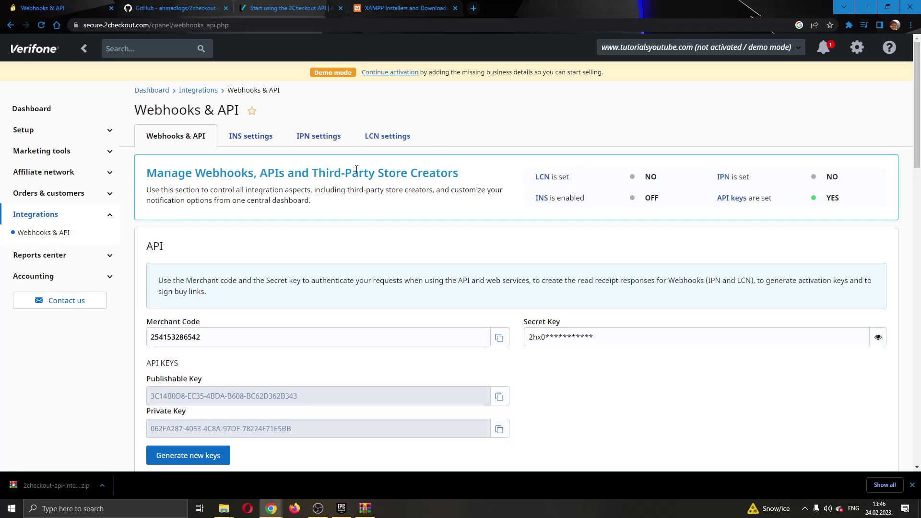
- Read through the 'Start using the 2Checkout API' docs article, then return to its top
left_click(295, 10)
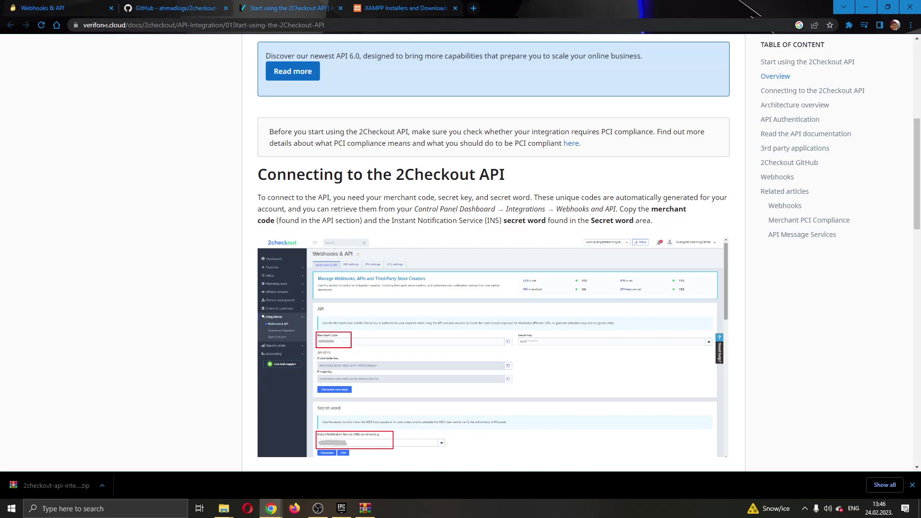
scroll(480, 202, "up", 6)
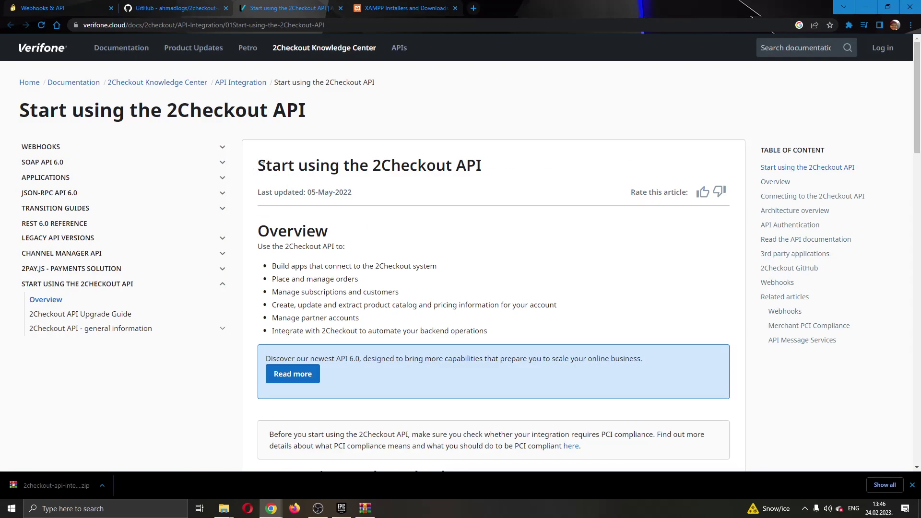
left_click_drag(263, 165, 511, 166)
left_click(408, 166)
scroll(790, 100, "down", 2)
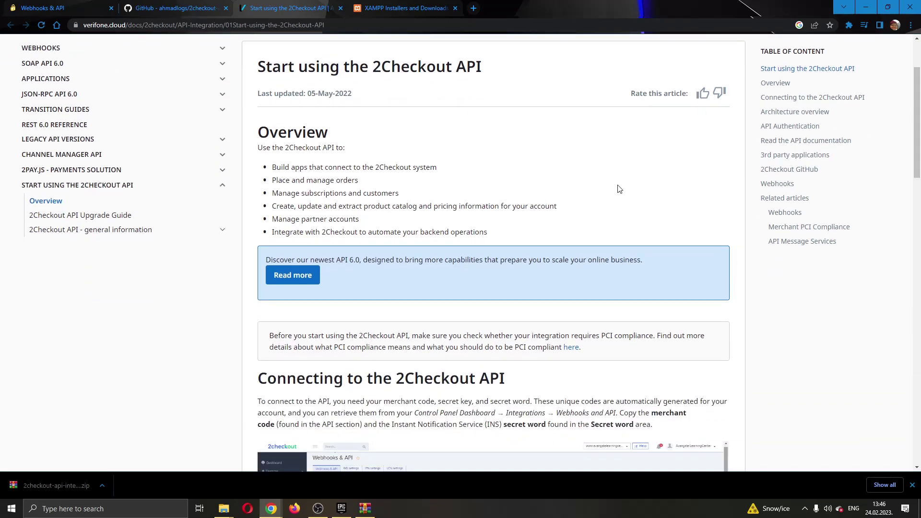
left_click_drag(917, 137, 920, 326)
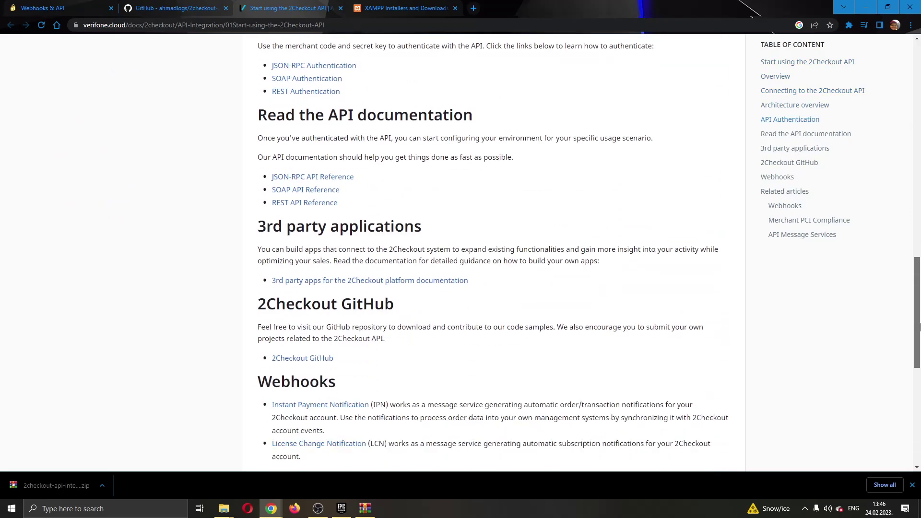
scroll(804, 355, "down", 8)
key("Home")
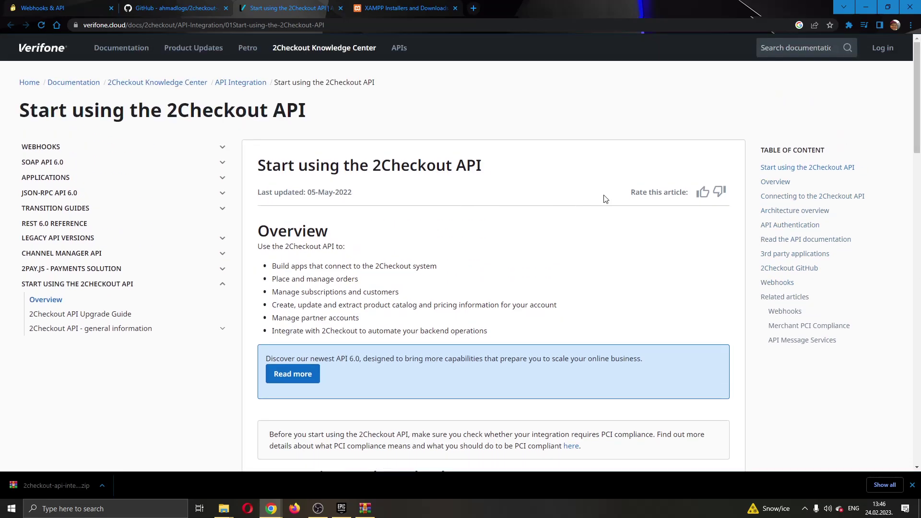
left_click_drag(917, 120, 918, 96)
- Glance at the extracted 2checkout project folder in File Explorer, then bring Chrome back
mouse_move(224, 508)
left_click(316, 476)
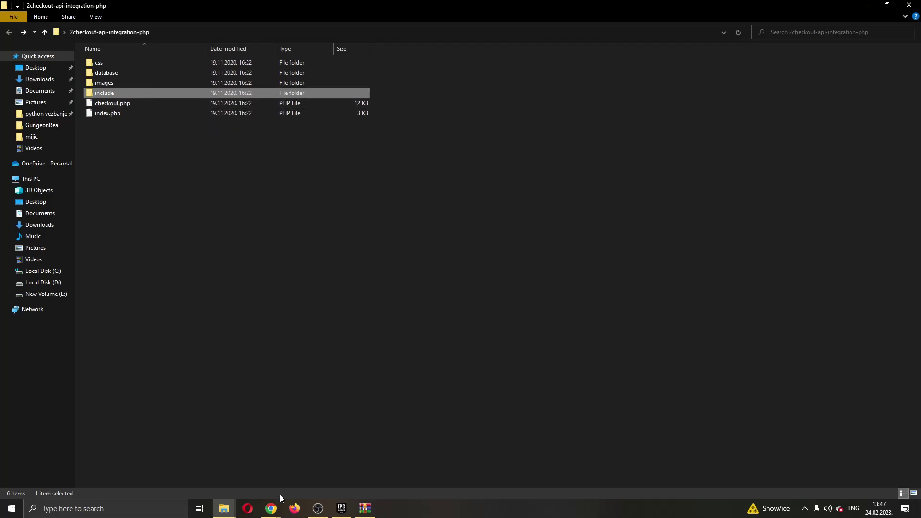
left_click(272, 509)
left_click(322, 458)
- Show the XAMPP apachefriends.org home page, highlighting XAMPP and PHP in its headings
left_click(396, 8)
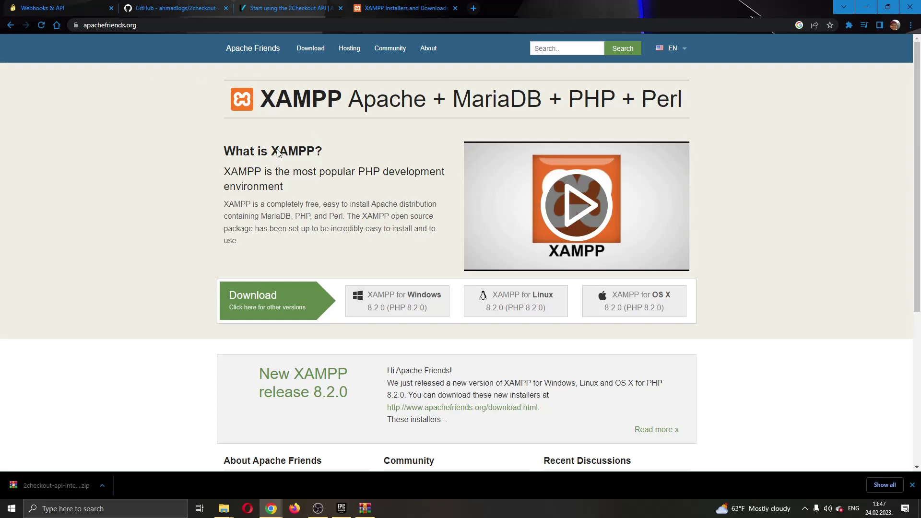
left_click_drag(270, 155, 284, 157)
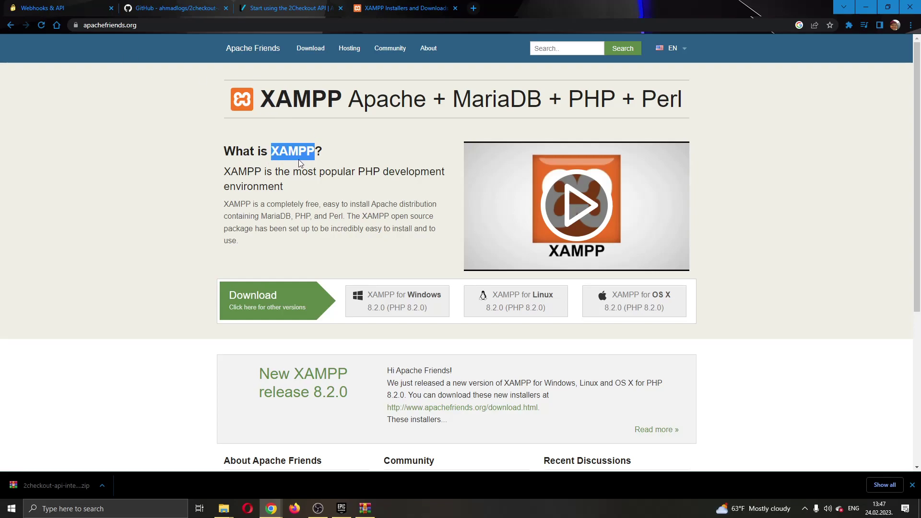
left_click(298, 160)
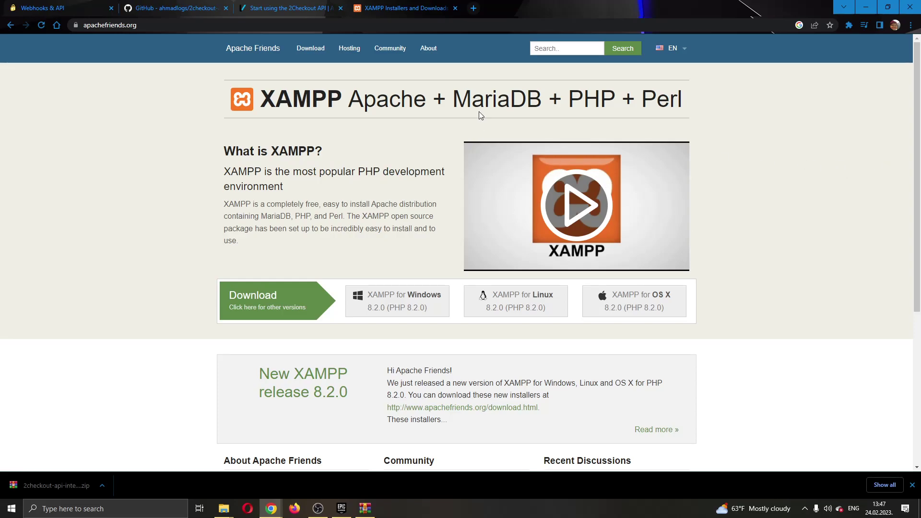
left_click_drag(572, 98, 622, 91)
left_click(615, 106)
- Bring up the 2checkout-api-integration-php Explorer window, clear its selection, then return to Chrome
left_click(224, 508)
left_click(224, 508)
left_click(290, 485)
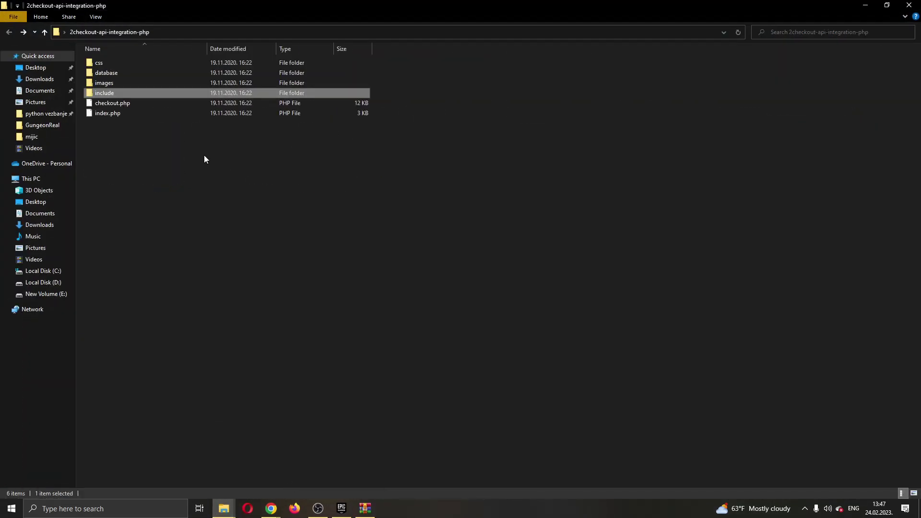
left_click_drag(283, 218, 154, 108)
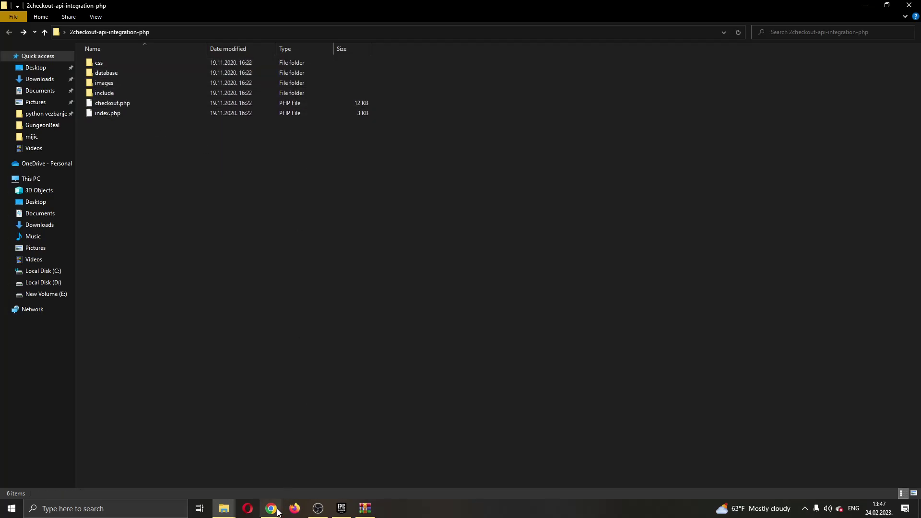
left_click(323, 468)
- Scroll the Webhooks & API page down to the secret word section and back up
left_click(57, 6)
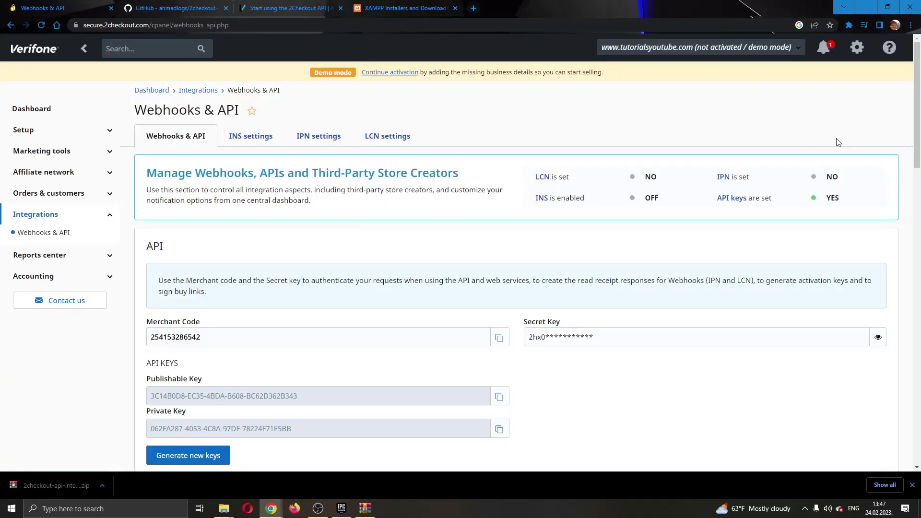
scroll(220, 192, "down", 2)
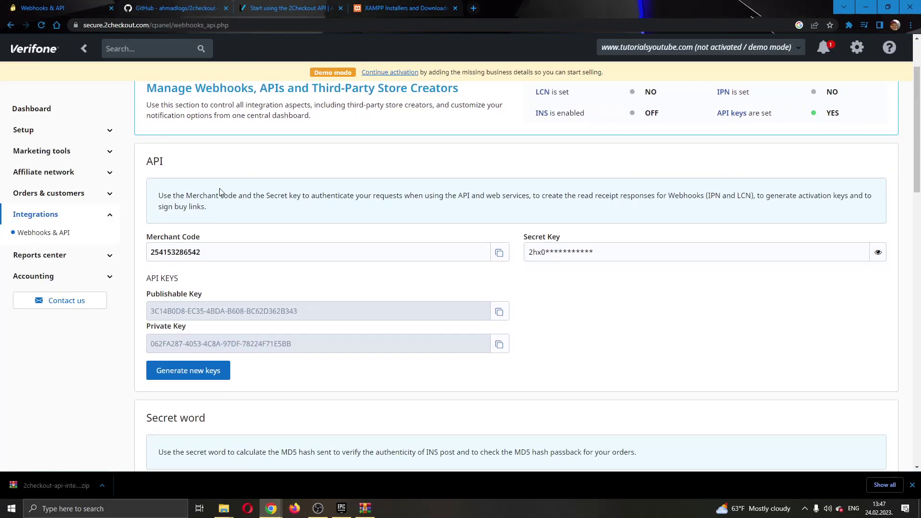
scroll(350, 98, "up", 2)
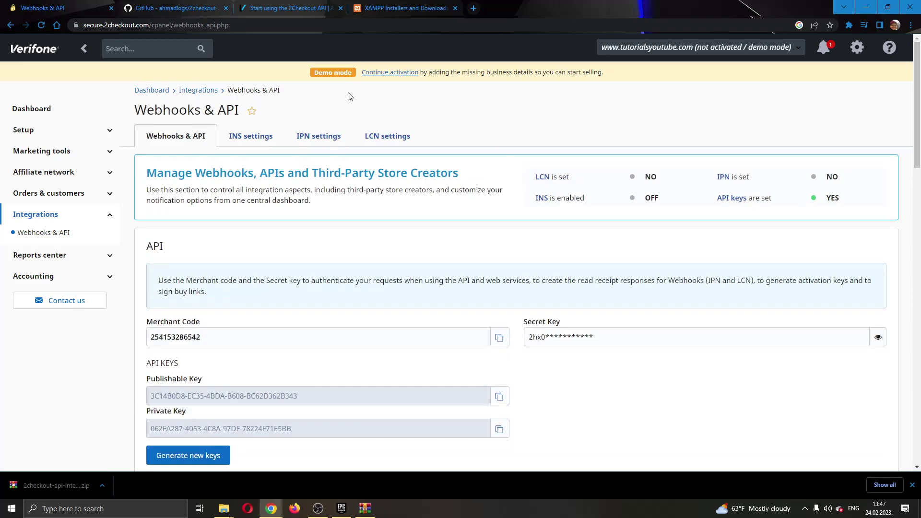
- Switch to the 'Start using the 2Checkout API' docs and scroll through the article
left_click(309, 4)
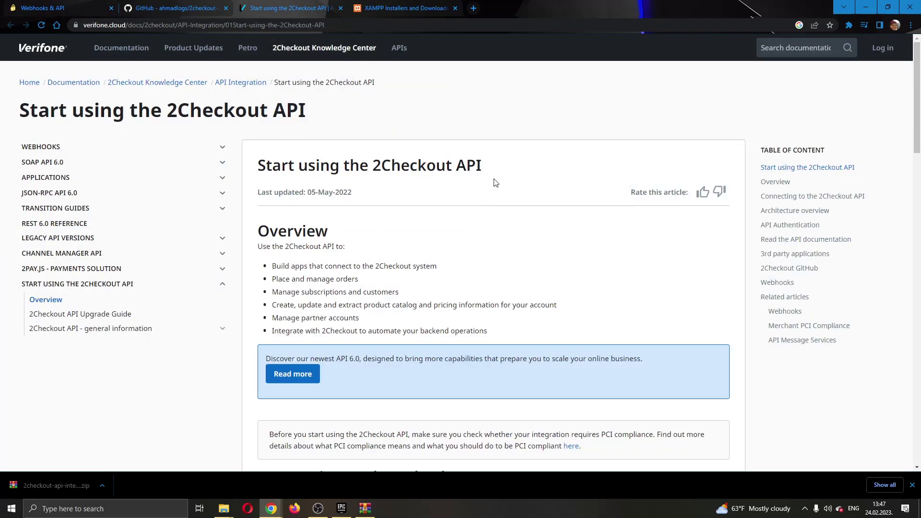
scroll(868, 156, "down", 13)
scroll(868, 156, "up", 7)
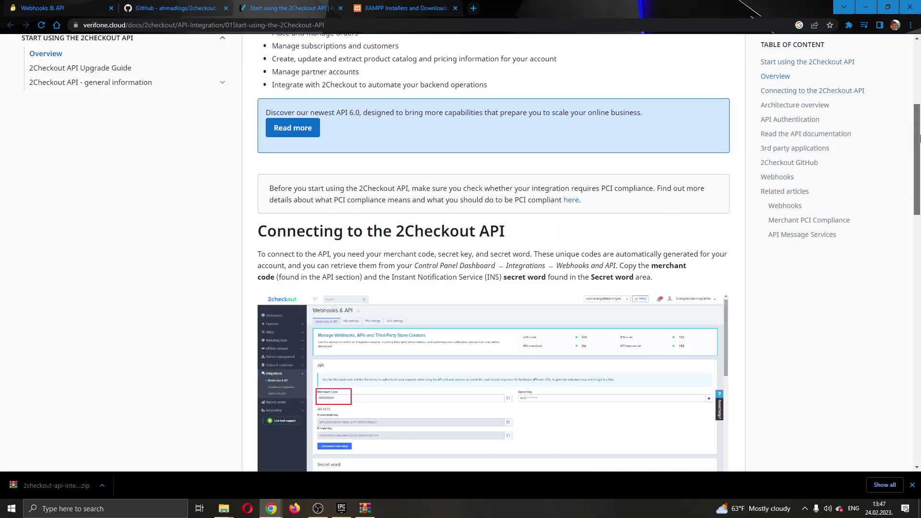
scroll(843, 171, "up", 5)
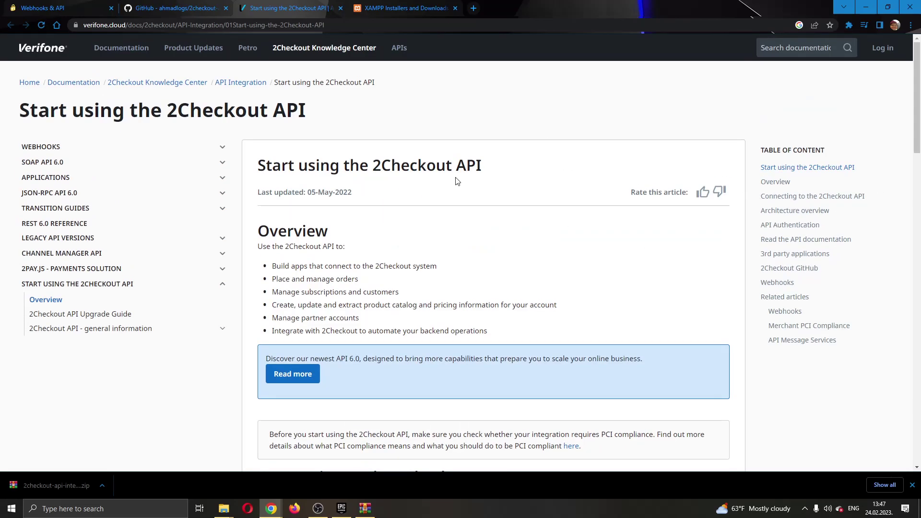